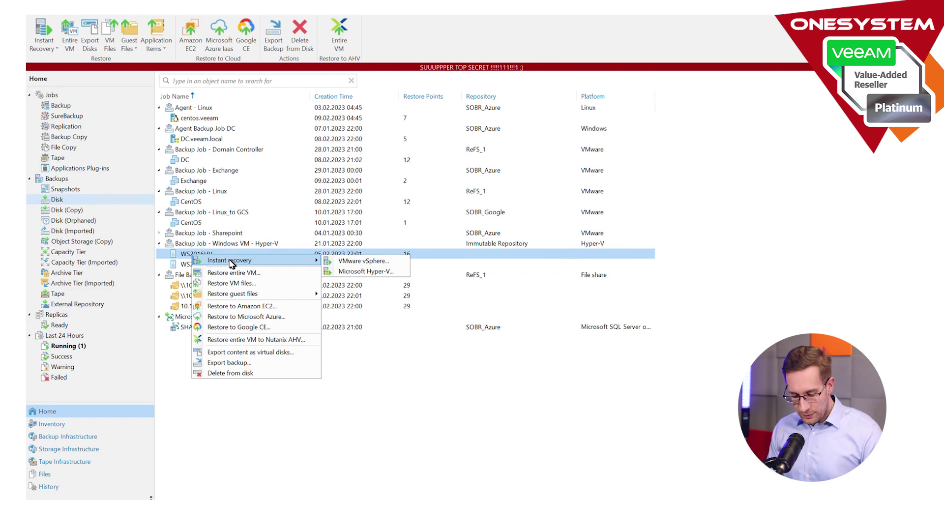
Start an instant recovery to VMware vSphere for the Exchange machine under Backup Job - Exchange.
{"action": "key", "text": "Escape"}
{"action": "key", "text": "Right"}
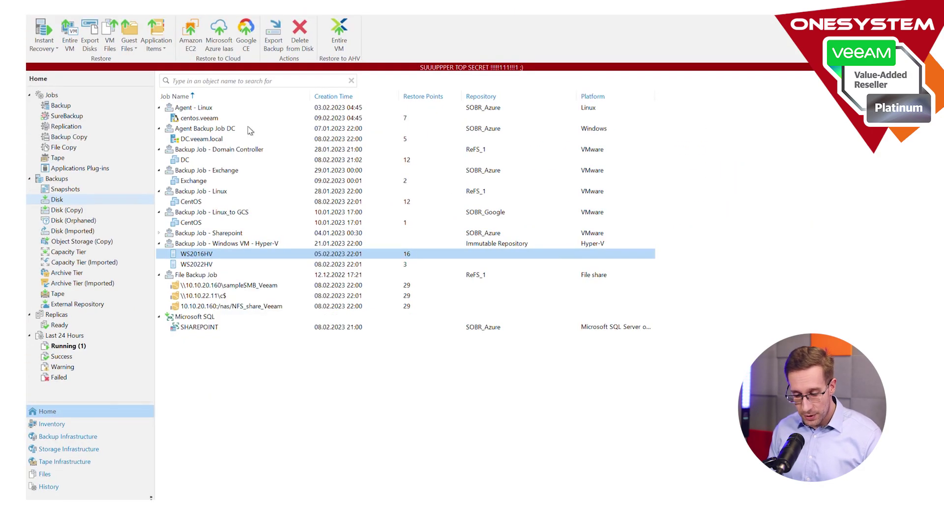
{"action": "right_click", "coordinate": [205, 183]}
{"action": "mouse_move", "coordinate": [231, 187]}
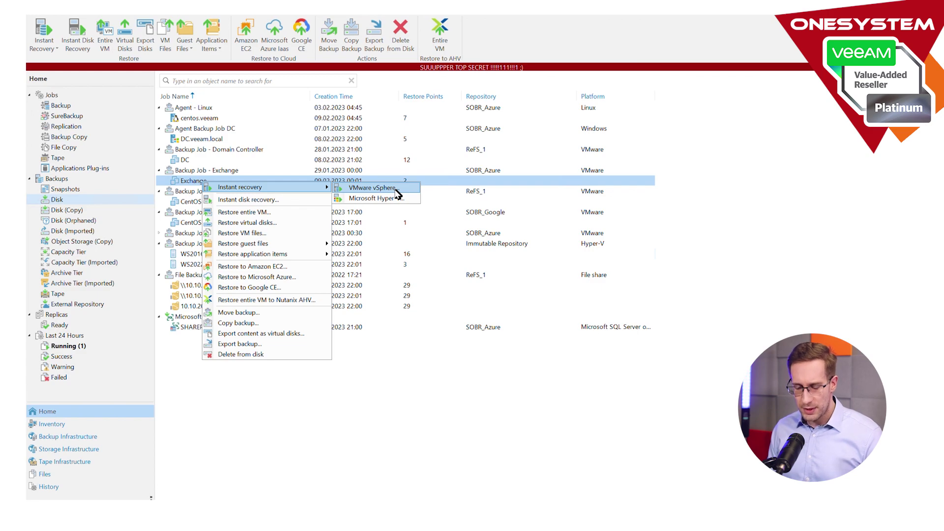
{"action": "left_click", "coordinate": [372, 188]}
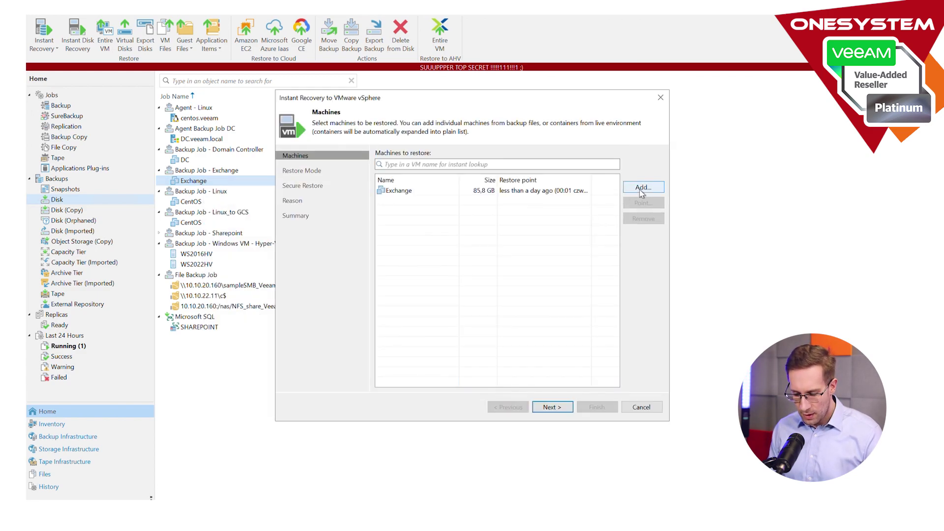
View the available restore points for the Exchange machine and close the list without choosing another one.
{"action": "left_click", "coordinate": [541, 196]}
{"action": "left_click", "coordinate": [643, 205]}
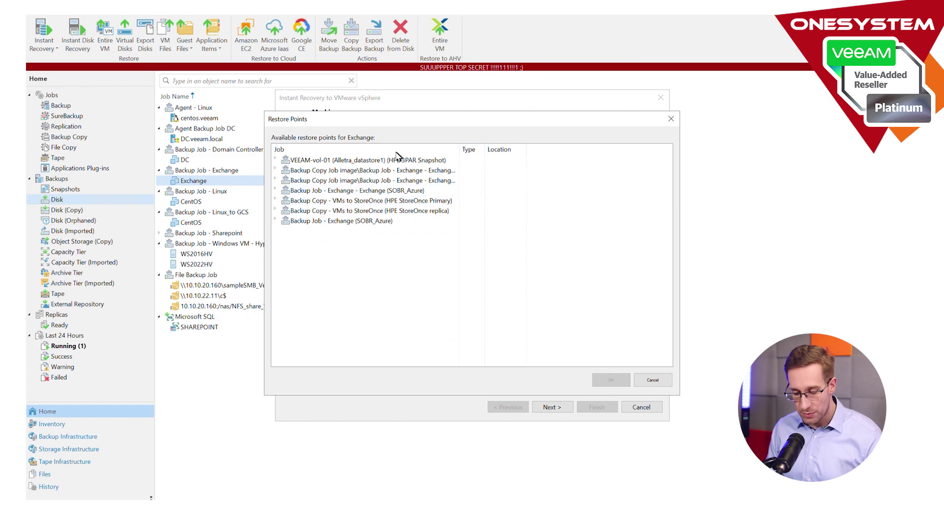
{"action": "left_click", "coordinate": [671, 119]}
Set the restore mode to a new location, or with different settings, and continue to the destination settings.
{"action": "left_click", "coordinate": [541, 407]}
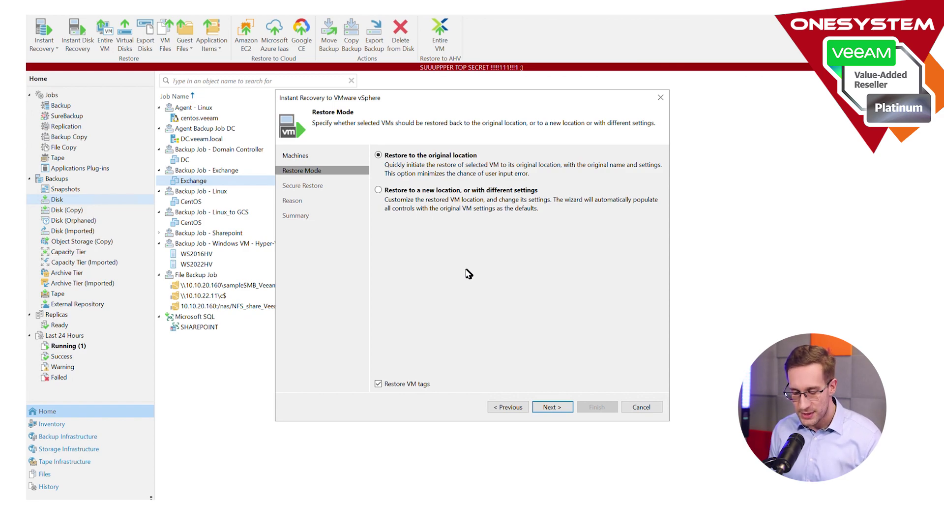
{"action": "left_click", "coordinate": [470, 191]}
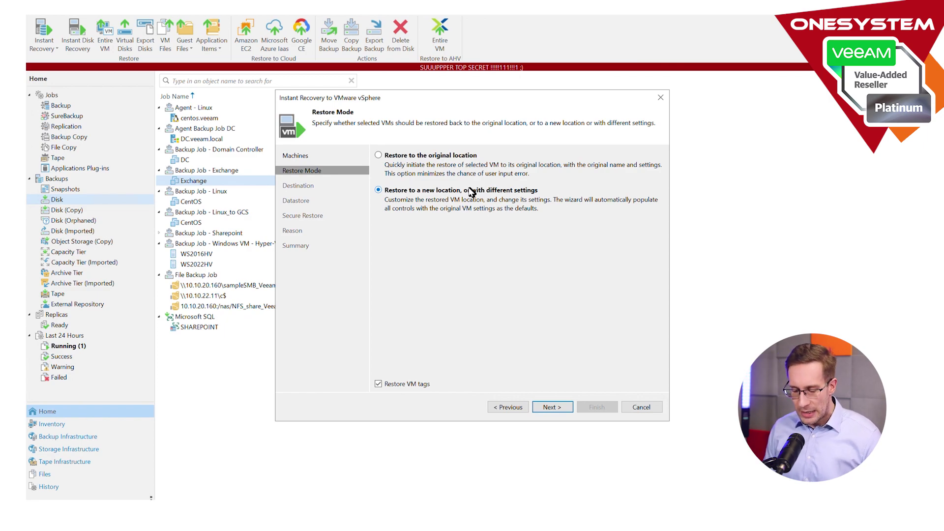
{"action": "left_click", "coordinate": [564, 408]}
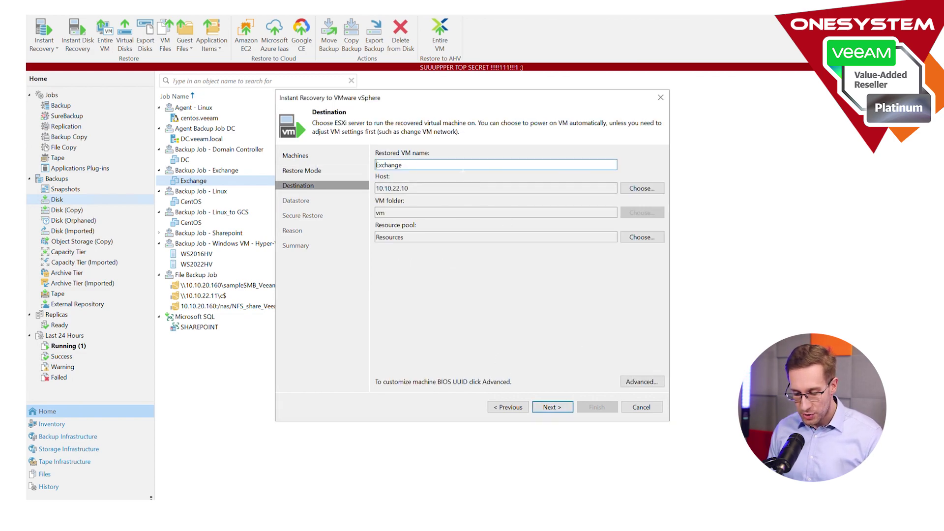
Name the restored VM Exchange_OneSystem.
{"action": "type", "text": "_"}
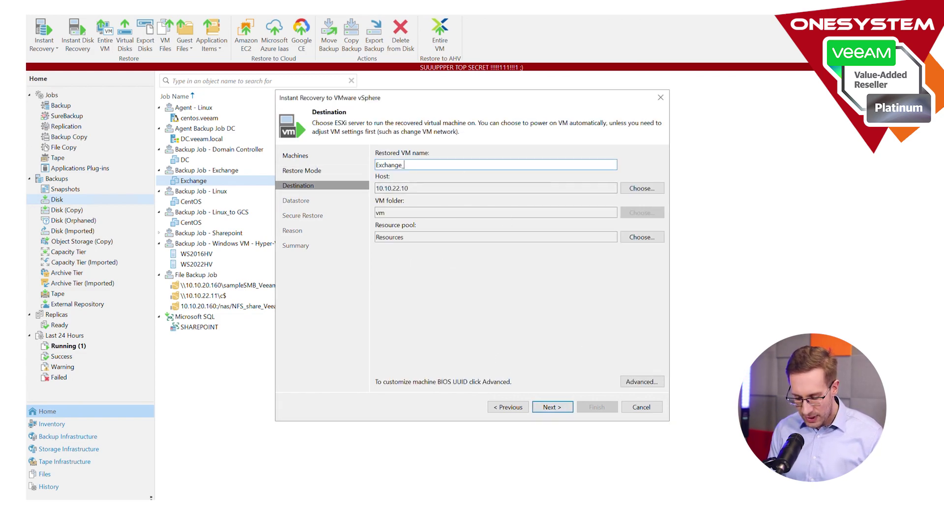
{"action": "type", "text": "OneSystem"}
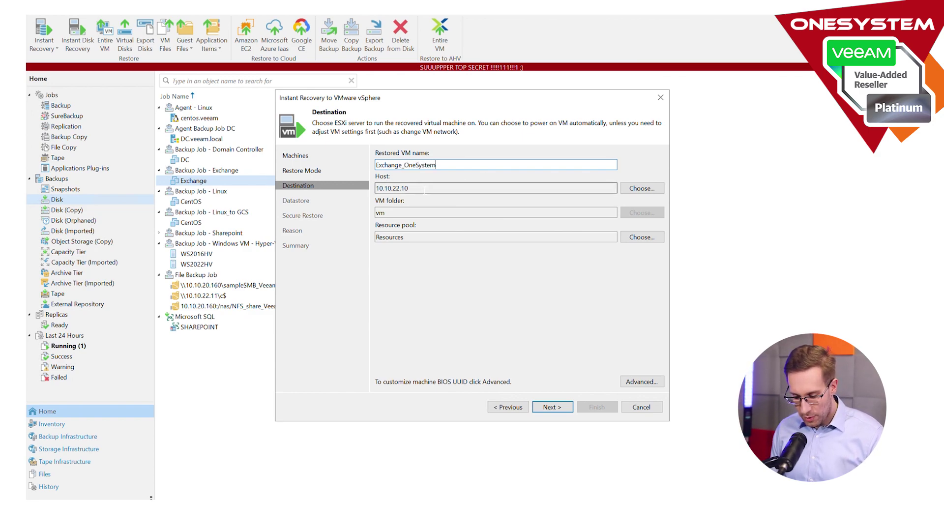
{"action": "left_click", "coordinate": [416, 188]}
Set the restored machine to generate a new BIOS UUID in the advanced destination settings.
{"action": "left_click", "coordinate": [641, 382]}
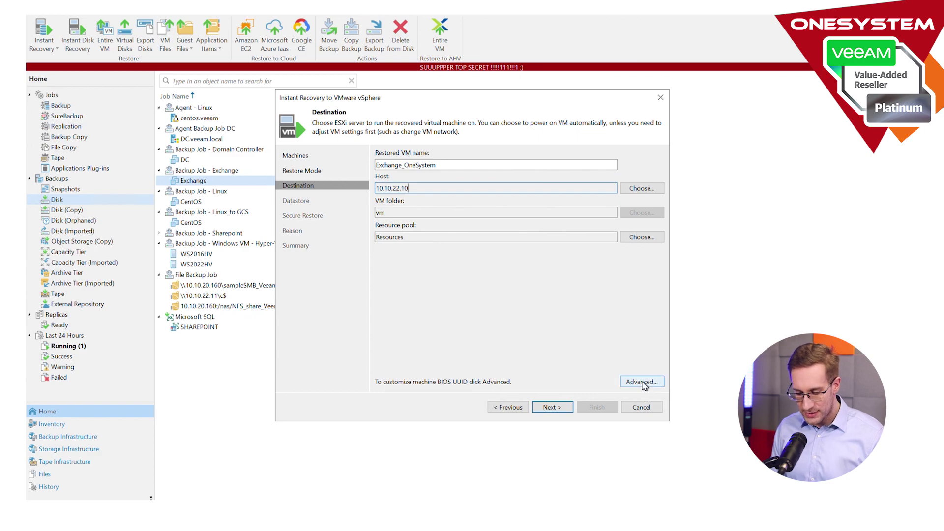
{"action": "left_click", "coordinate": [457, 261]}
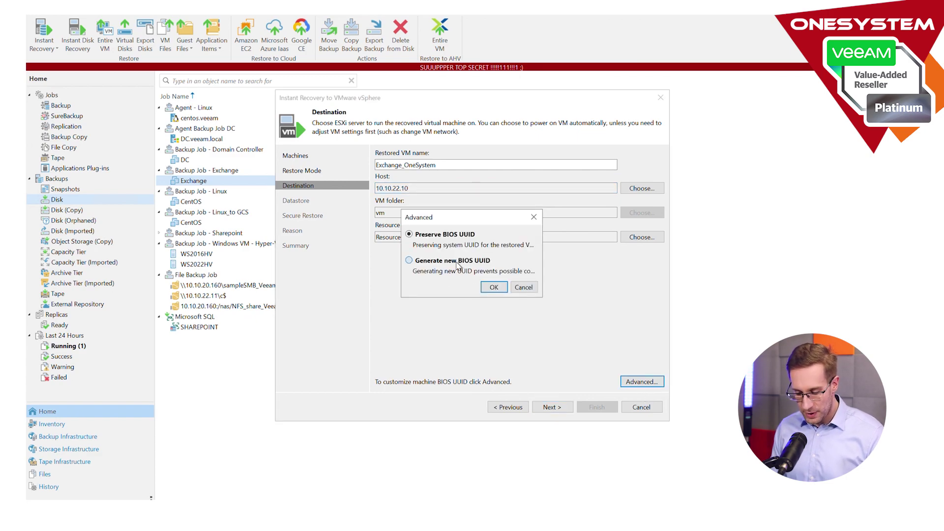
{"action": "left_click", "coordinate": [503, 290]}
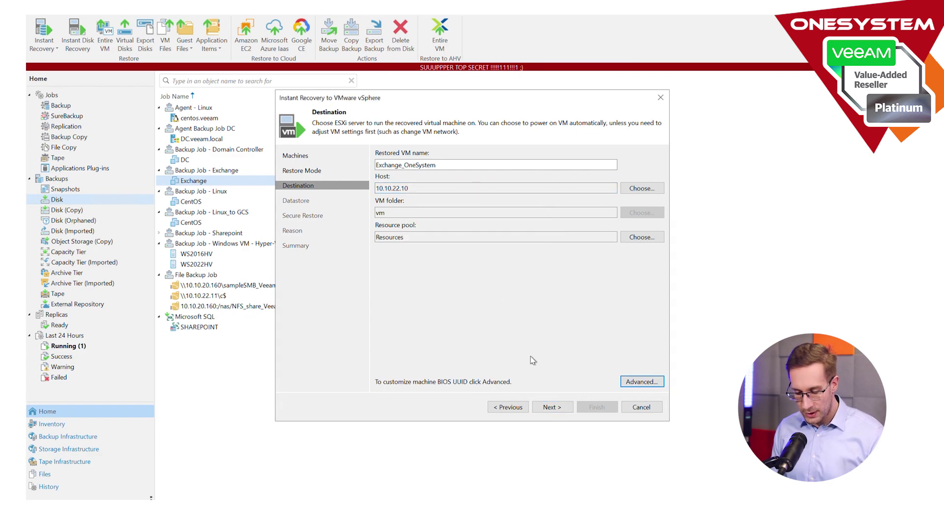
Proceed to the recovery summary without write cache redirection or a malware scan, leaving the restore reason empty.
{"action": "left_click", "coordinate": [560, 412]}
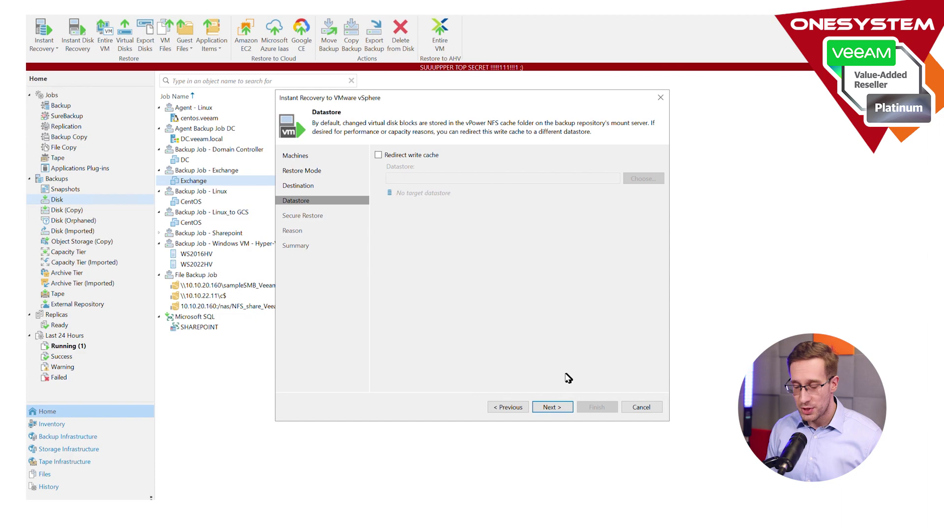
{"action": "left_click", "coordinate": [550, 407]}
{"action": "left_click", "coordinate": [440, 155]}
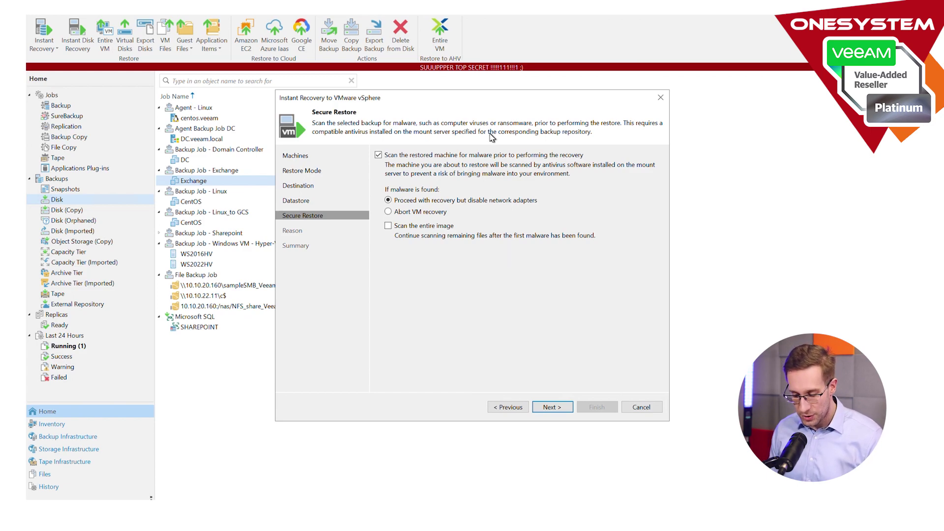
{"action": "left_click", "coordinate": [488, 156]}
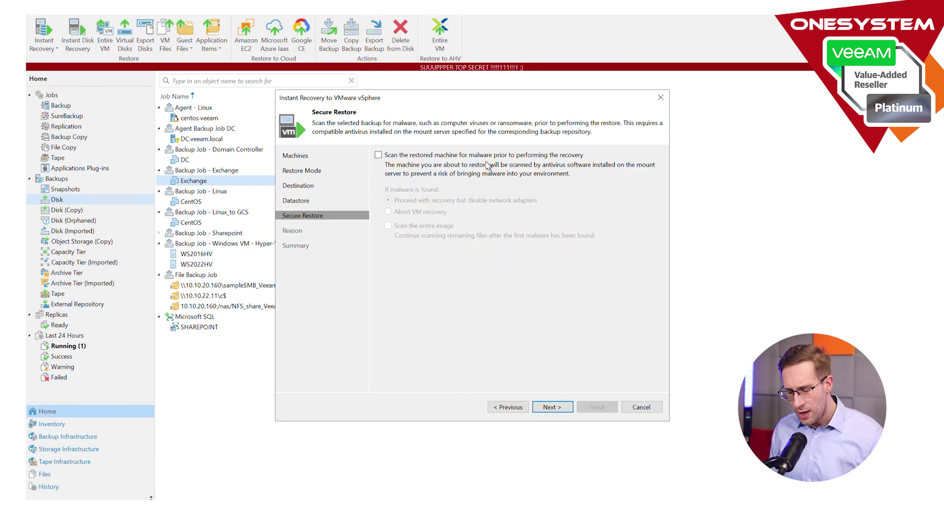
{"action": "left_click", "coordinate": [548, 410]}
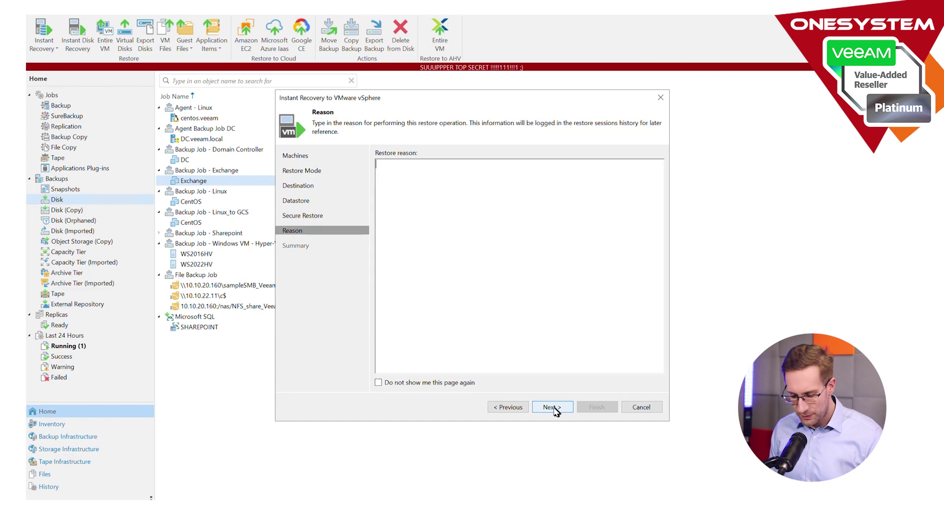
{"action": "left_click", "coordinate": [549, 410]}
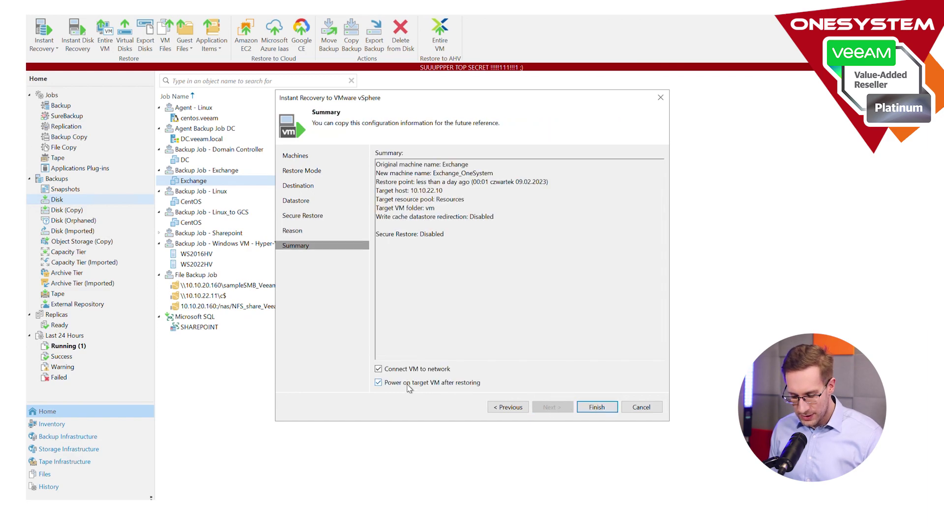
Disable connecting the VM to the network, keep power-on after restoring enabled, and start the recovery.
{"action": "left_click", "coordinate": [381, 370]}
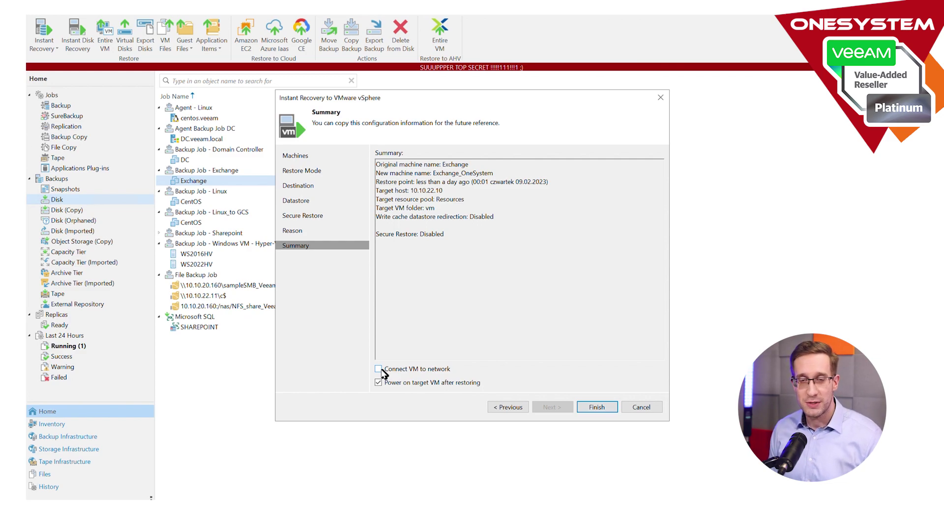
{"action": "left_click", "coordinate": [605, 411]}
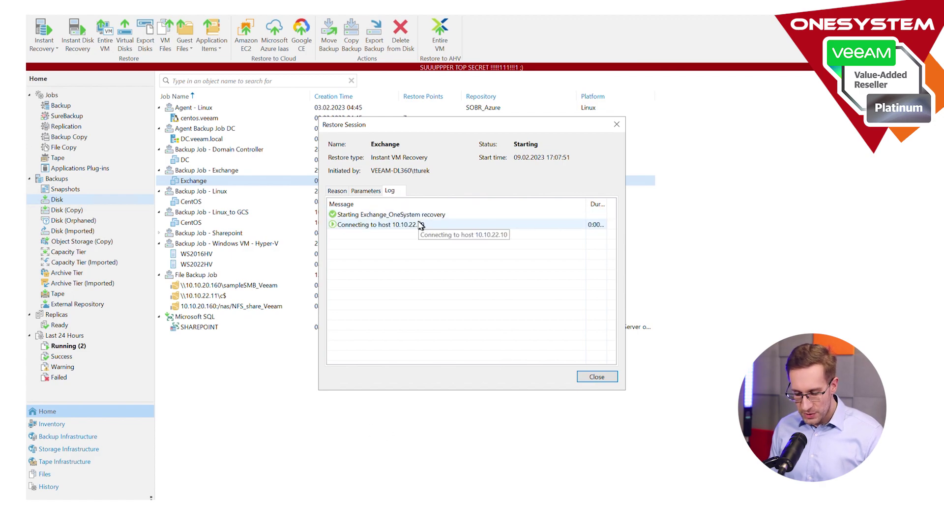
Follow the Exchange restore session log from host connection through VM registration and snapshot creation, and close the session window.
{"action": "left_click", "coordinate": [422, 219]}
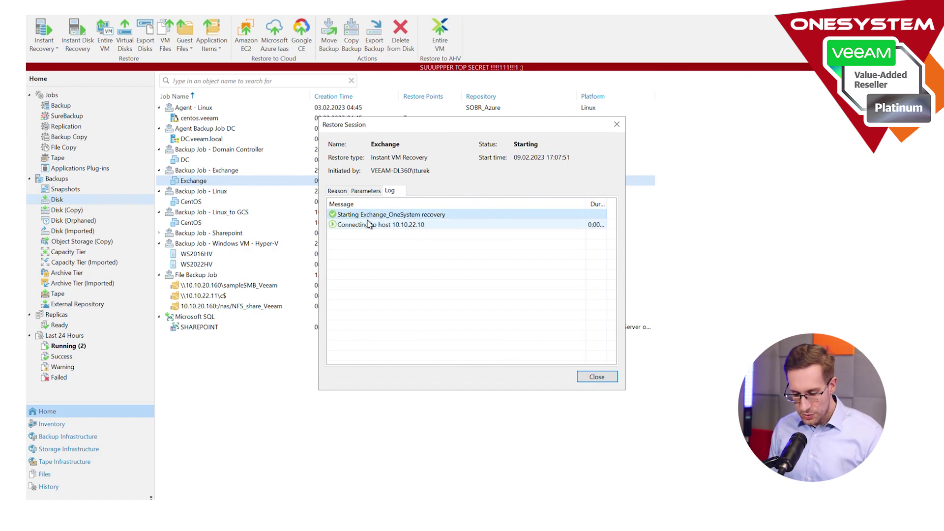
{"action": "left_click", "coordinate": [413, 226]}
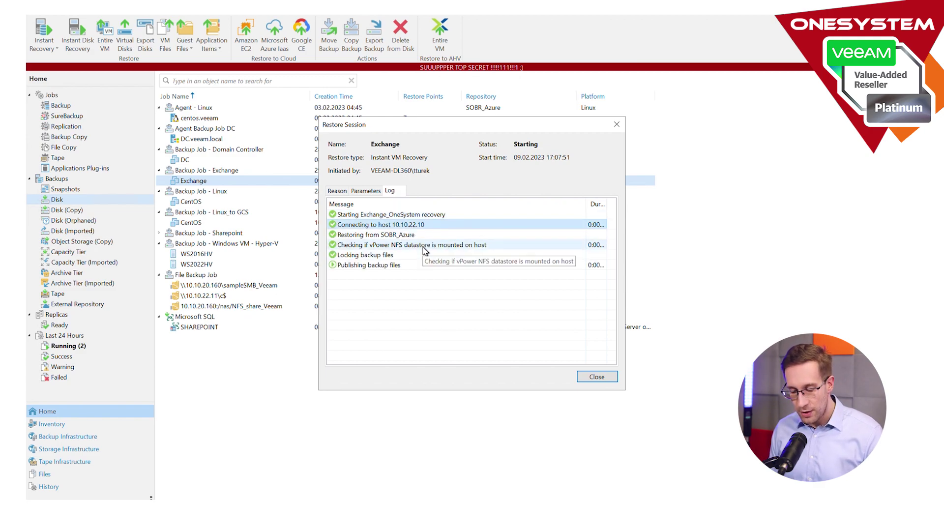
{"action": "left_click", "coordinate": [424, 246]}
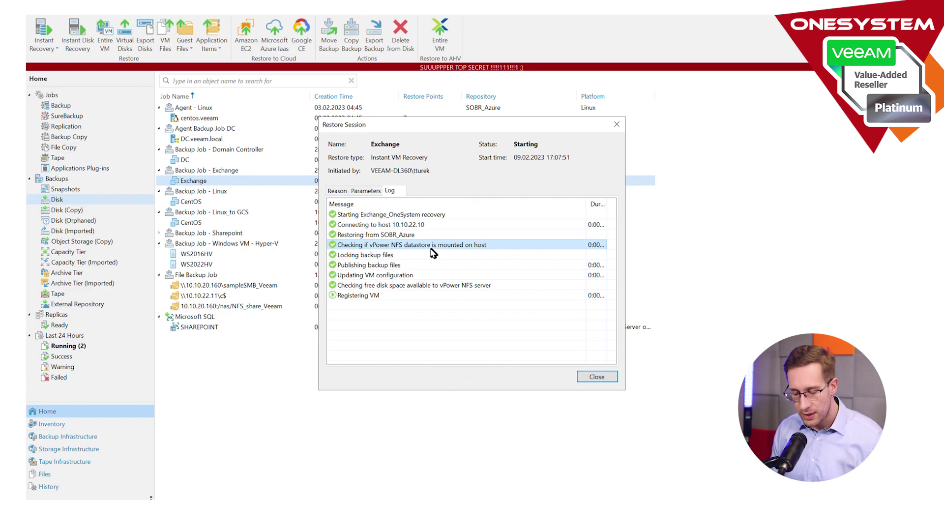
{"action": "left_click", "coordinate": [424, 288]}
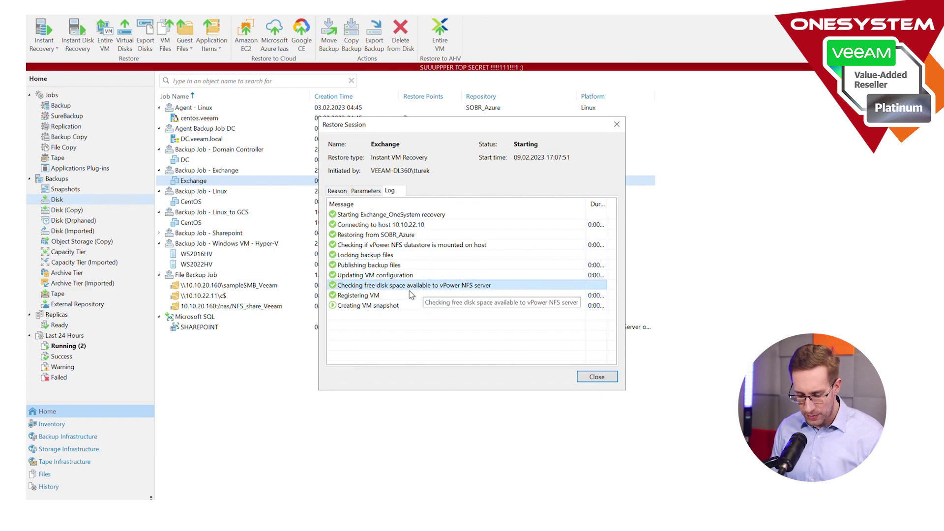
{"action": "left_click", "coordinate": [403, 298]}
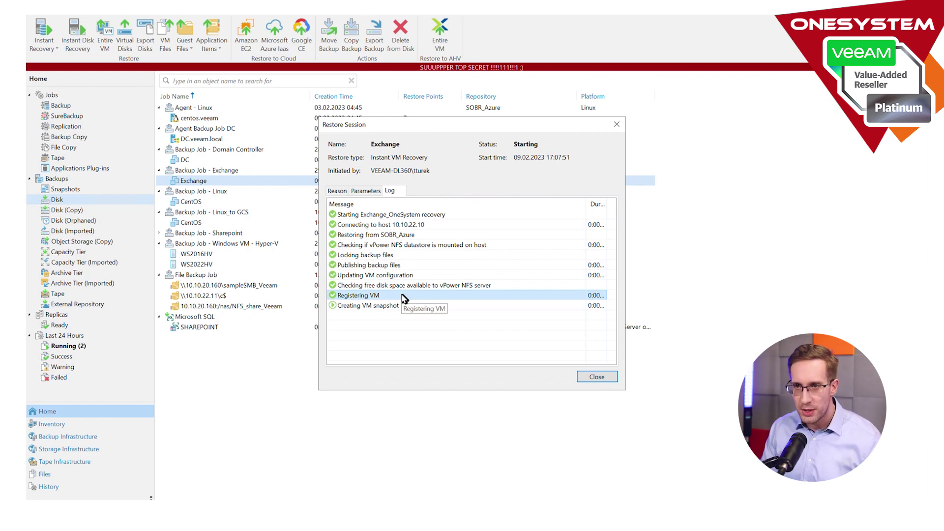
{"action": "left_click", "coordinate": [404, 308]}
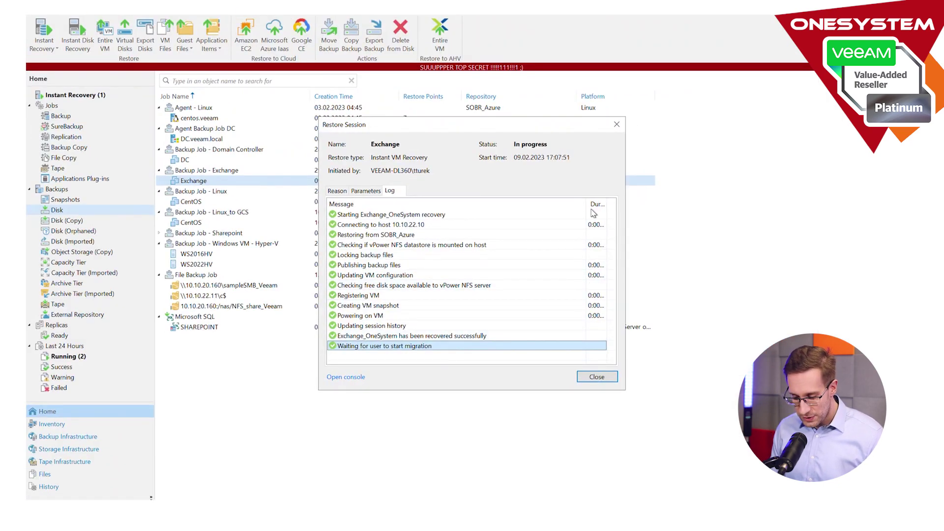
{"action": "left_click", "coordinate": [596, 378]}
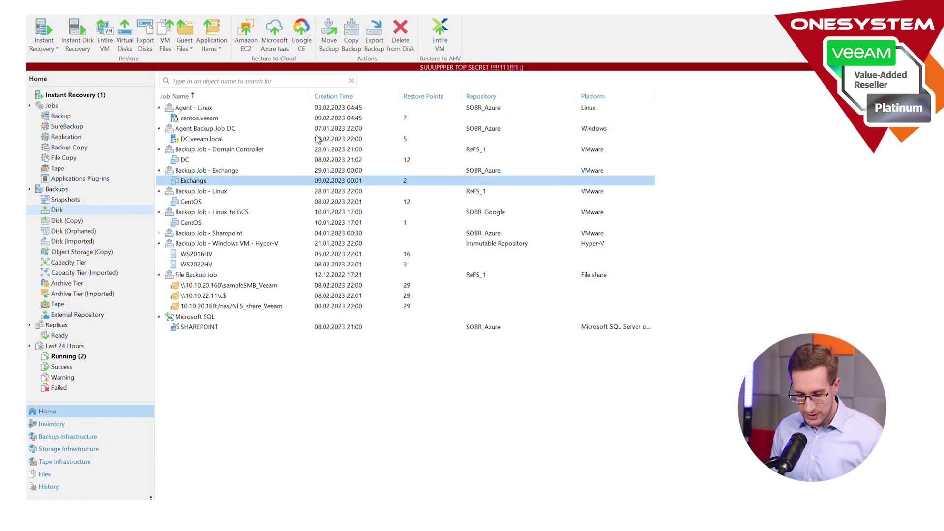
Show the active instant recoveries and open the migration to production for Exchange_OneSystem.
{"action": "left_click", "coordinate": [99, 95]}
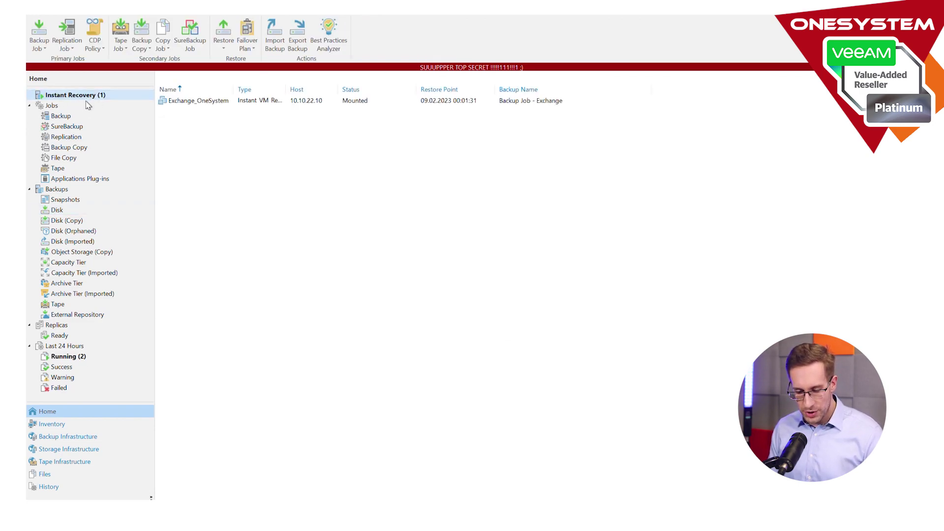
{"action": "right_click", "coordinate": [225, 102]}
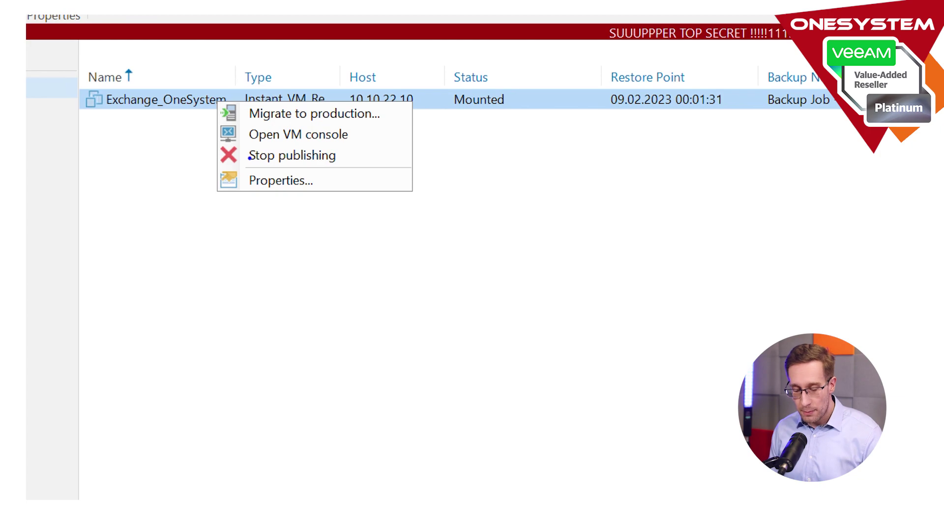
{"action": "right_click", "coordinate": [246, 98]}
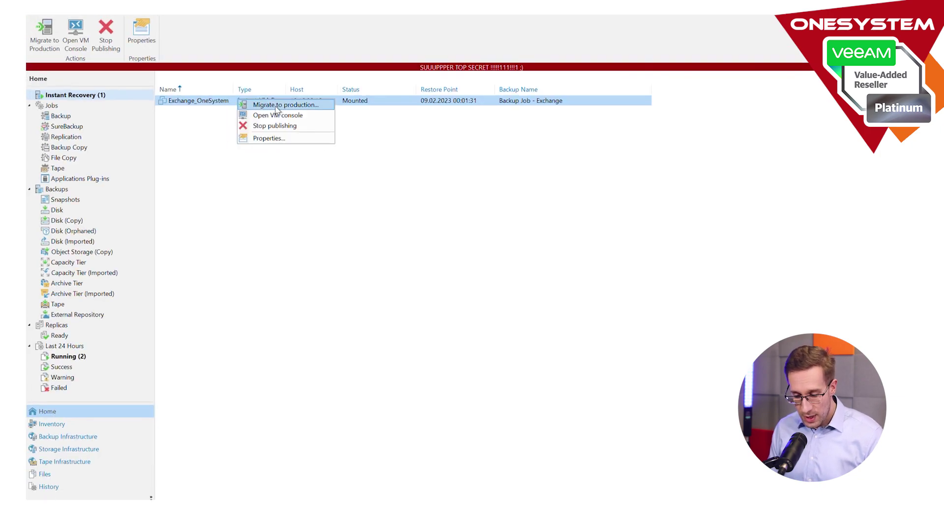
{"action": "left_click", "coordinate": [278, 104]}
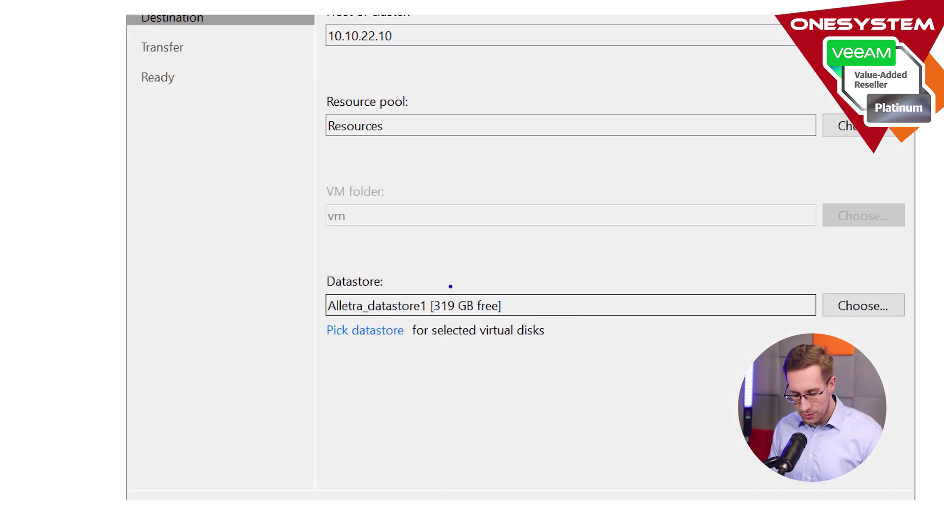
Examine the destination, transfer and summary settings of the quick migration, and cancel it without migrating.
{"action": "mouse_move", "coordinate": [451, 286]}
{"action": "left_mouse_down"}
{"action": "mouse_move", "coordinate": [323, 320]}
{"action": "mouse_move", "coordinate": [529, 305]}
{"action": "mouse_move", "coordinate": [411, 280]}
{"action": "left_mouse_up"}
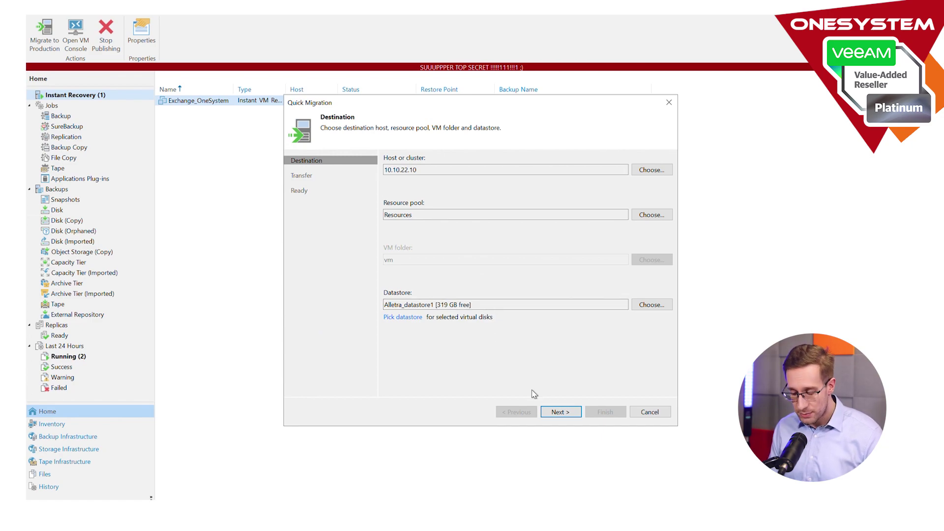
{"action": "left_click", "coordinate": [563, 412]}
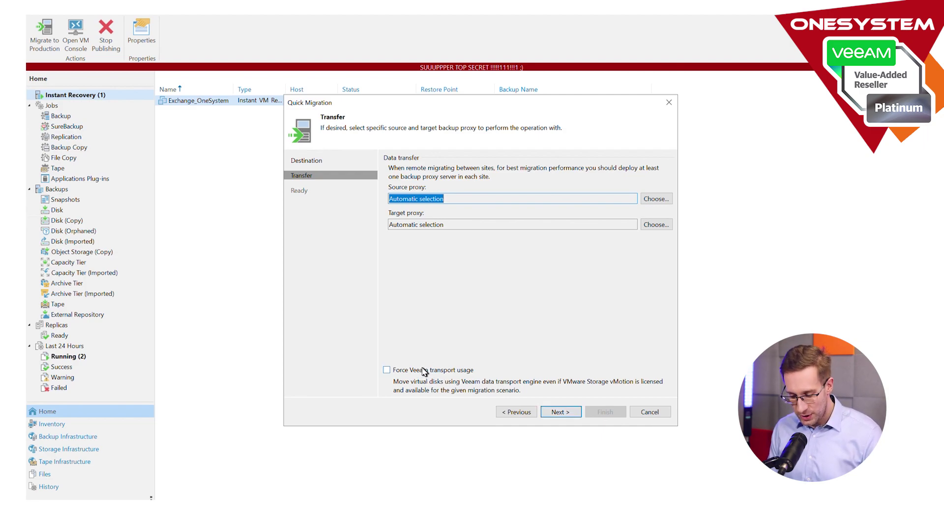
{"action": "left_click", "coordinate": [573, 416]}
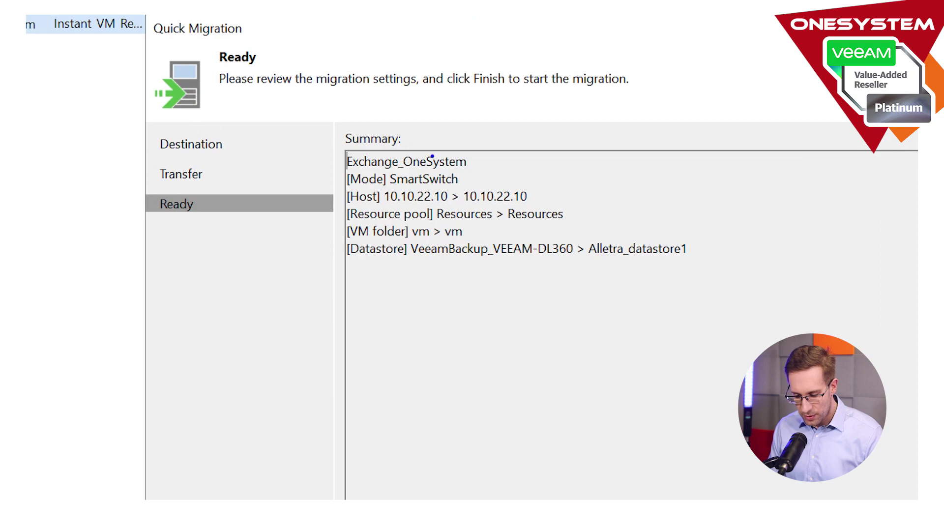
{"action": "mouse_move", "coordinate": [432, 157]}
{"action": "left_mouse_down"}
{"action": "mouse_move", "coordinate": [359, 194]}
{"action": "mouse_move", "coordinate": [487, 179]}
{"action": "mouse_move", "coordinate": [403, 153]}
{"action": "left_mouse_up"}
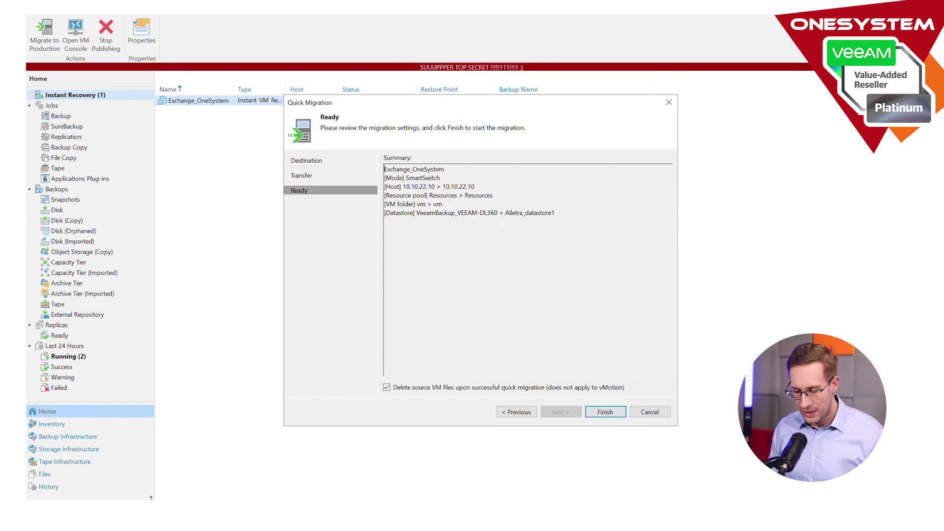
{"action": "left_click", "coordinate": [653, 414]}
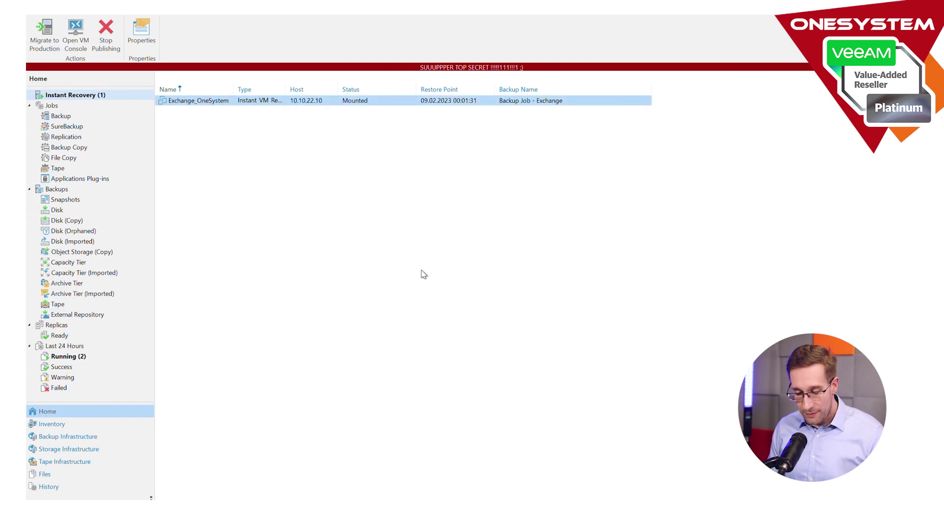
Stop publishing the Exchange_OneSystem instant recovery and confirm the unmount.
{"action": "right_click", "coordinate": [284, 108]}
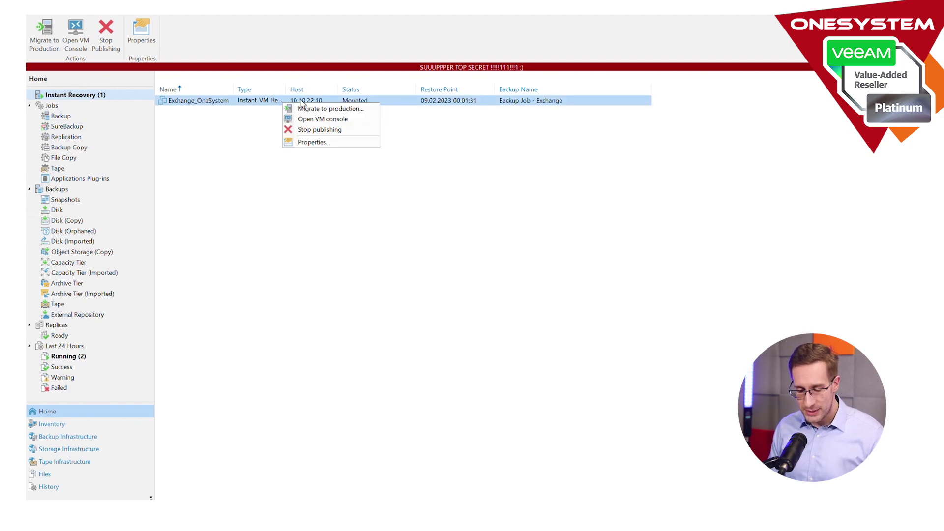
{"action": "left_click", "coordinate": [338, 131]}
{"action": "left_click", "coordinate": [533, 282]}
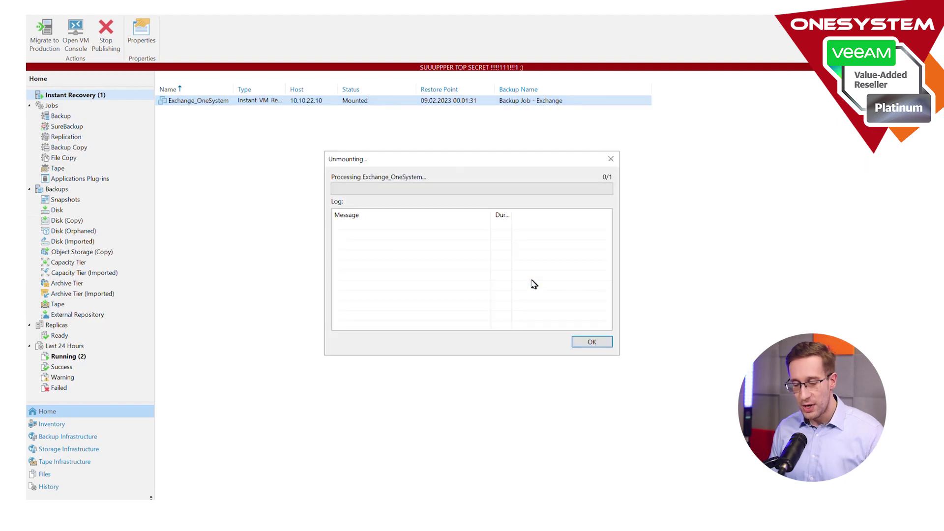